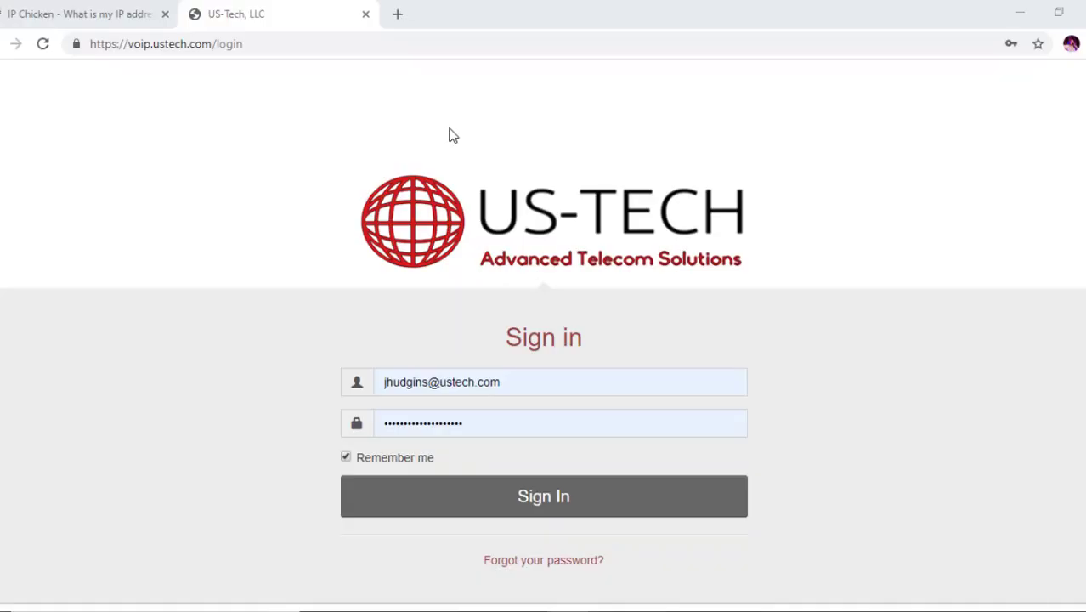
Step: Check the public IP on the IP Chicken tab, then minimize Chrome to show the desktop
click(88, 17)
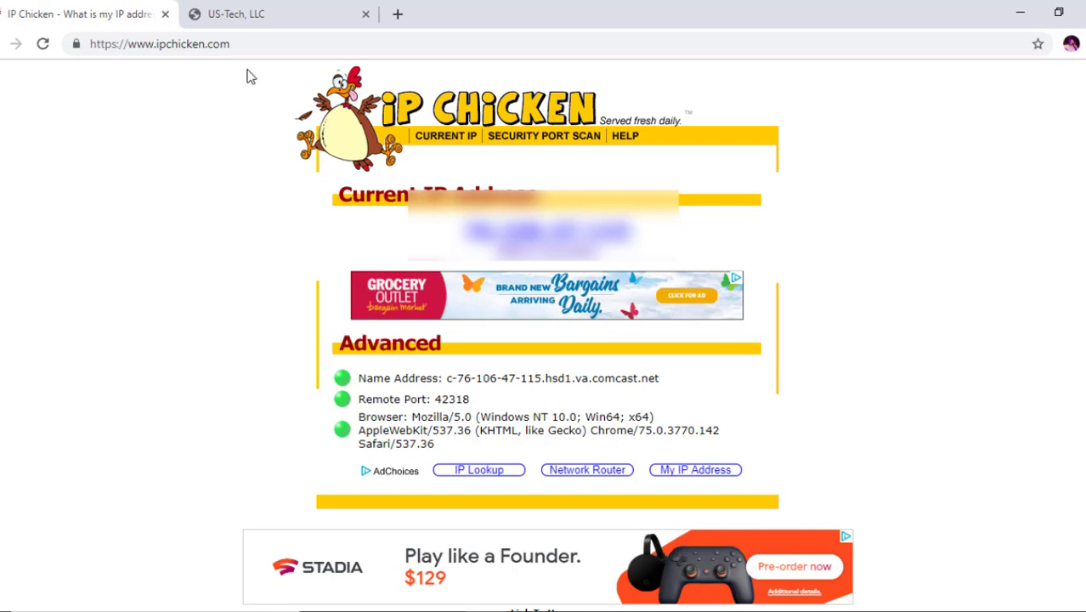
click(1022, 15)
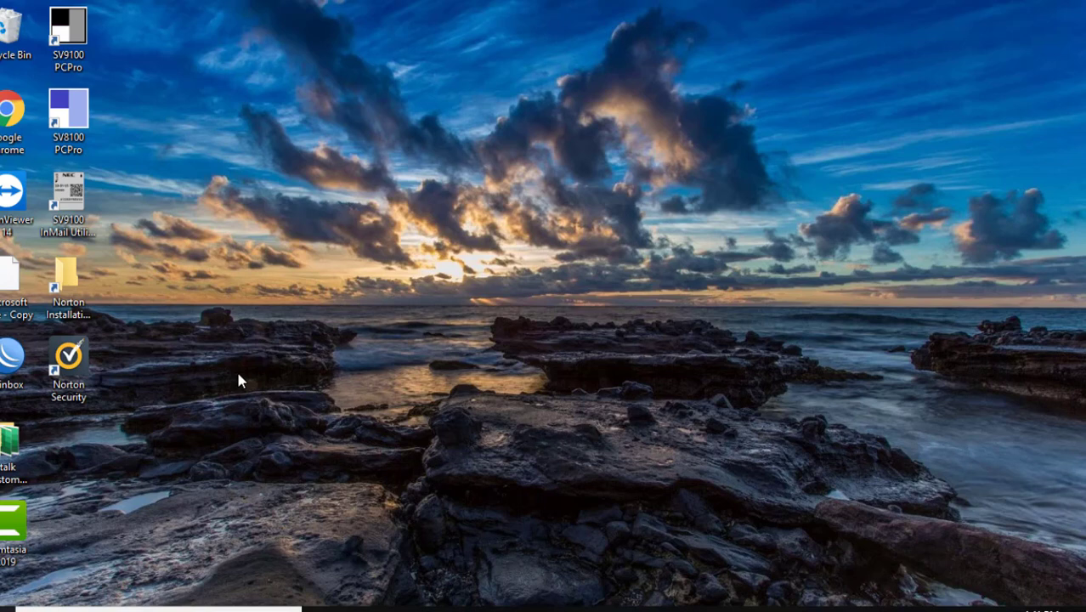
Step: Launch WinBox and connect to the hEX lite router at 192.168.88.1
double_click(13, 367)
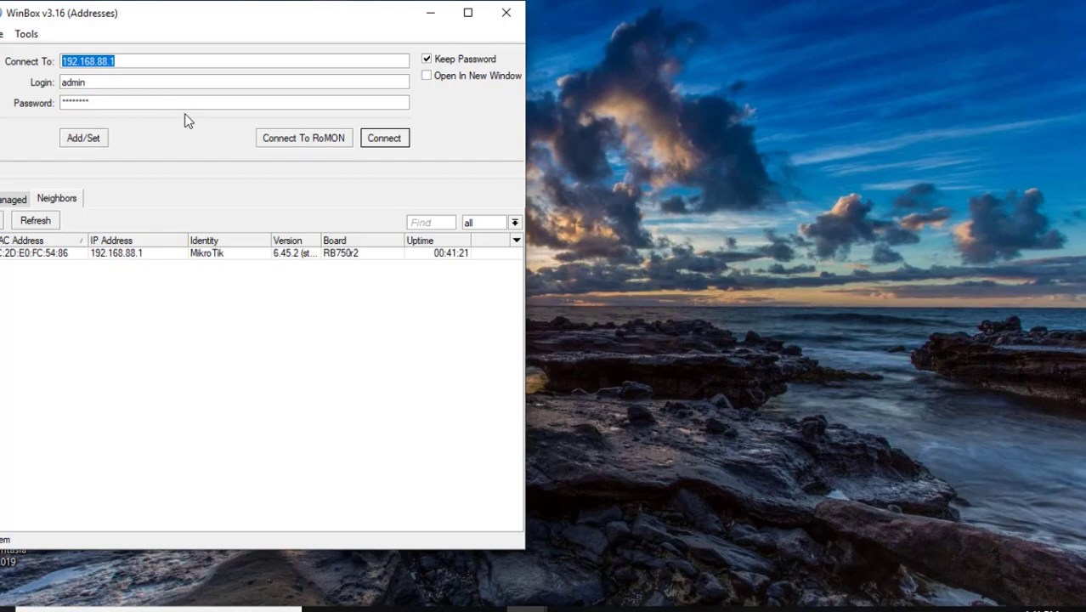
click(383, 139)
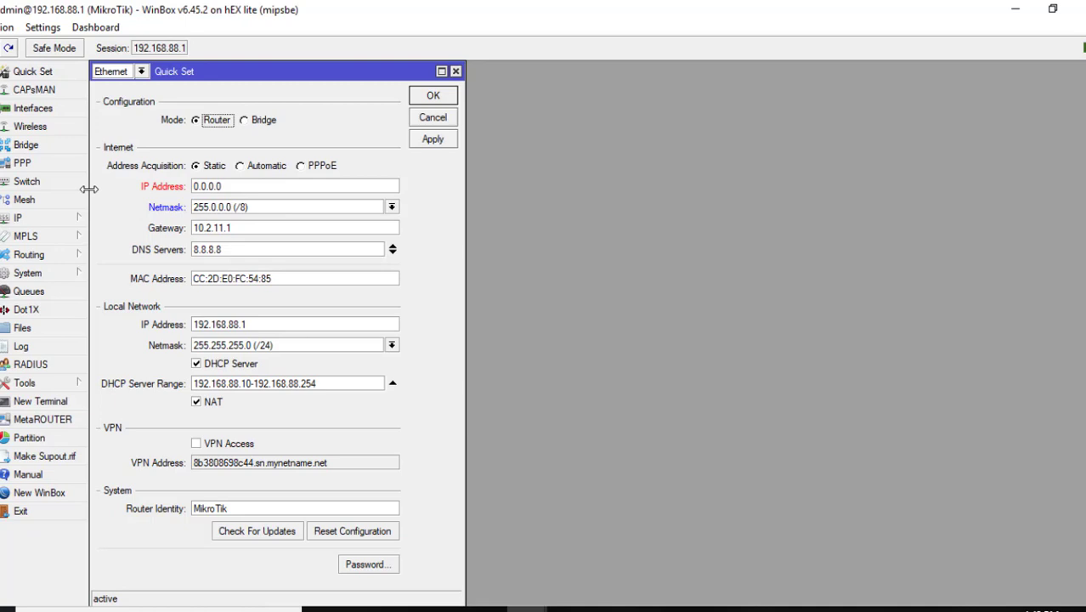
click(36, 218)
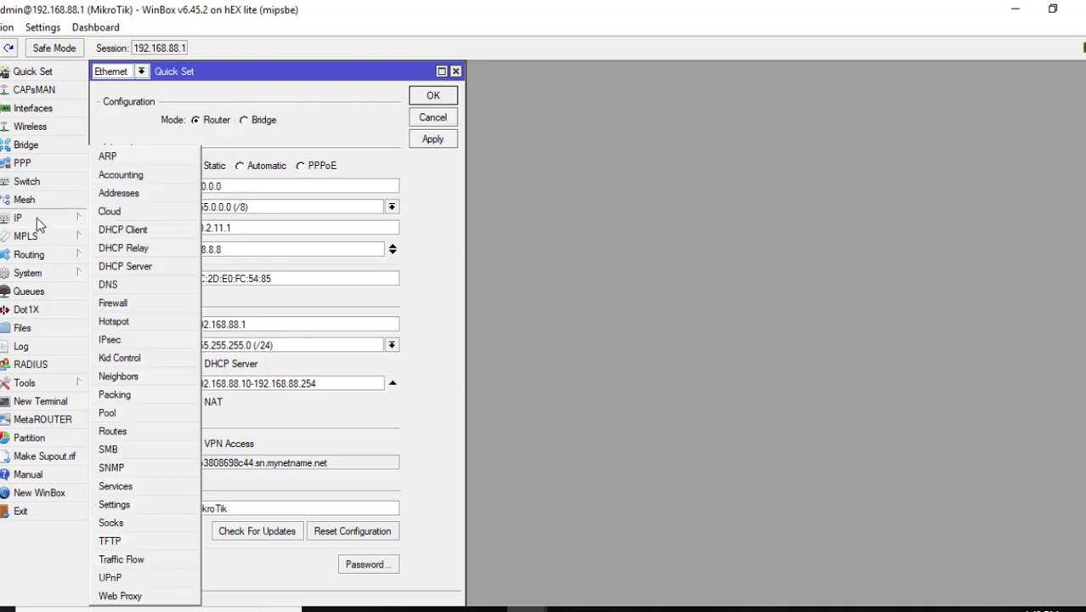
Step: Under Firewall > Address Lists, add entry 'White List' with address 192.168.88.15
click(122, 303)
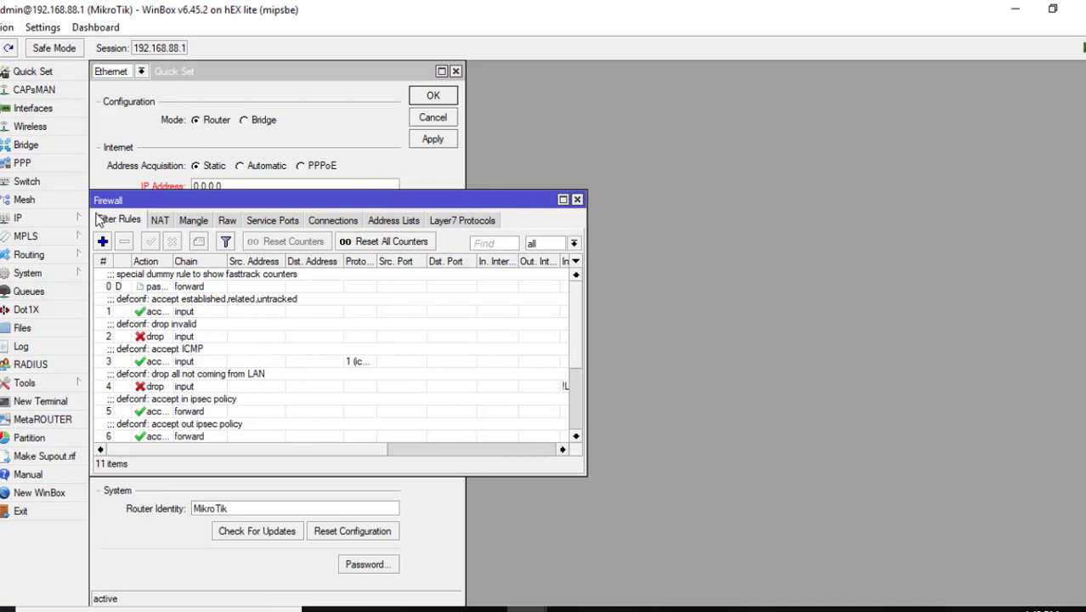
click(395, 222)
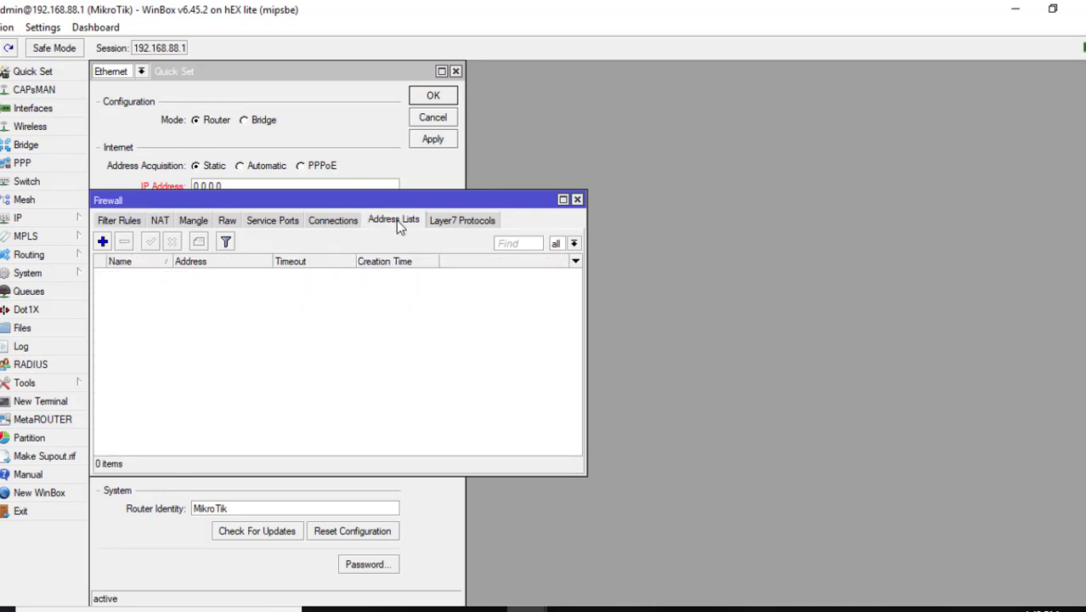
click(102, 241)
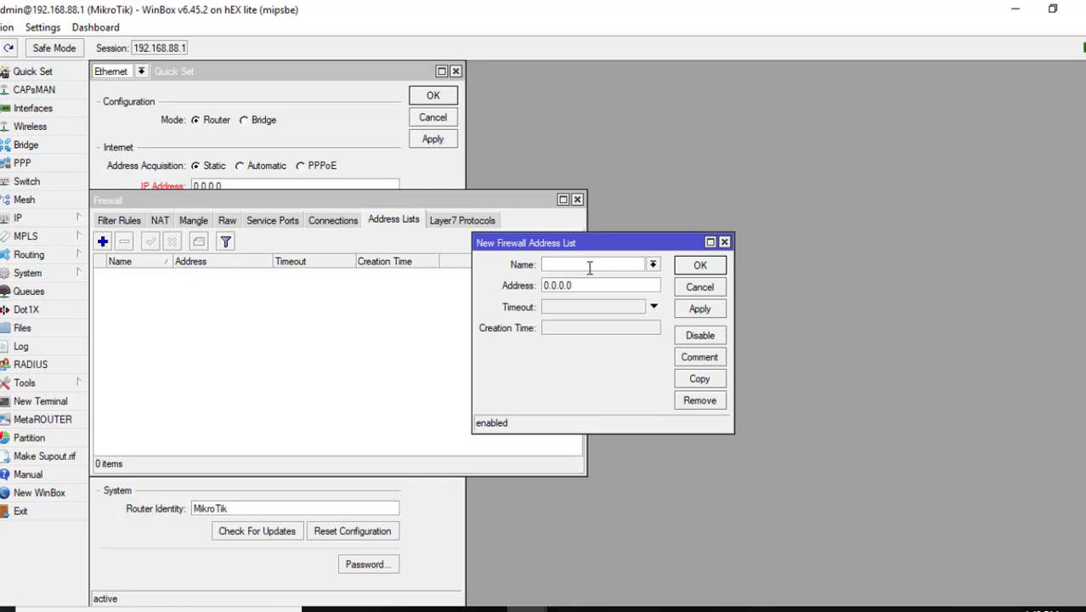
text(White List)
drag(572, 285, 530, 289)
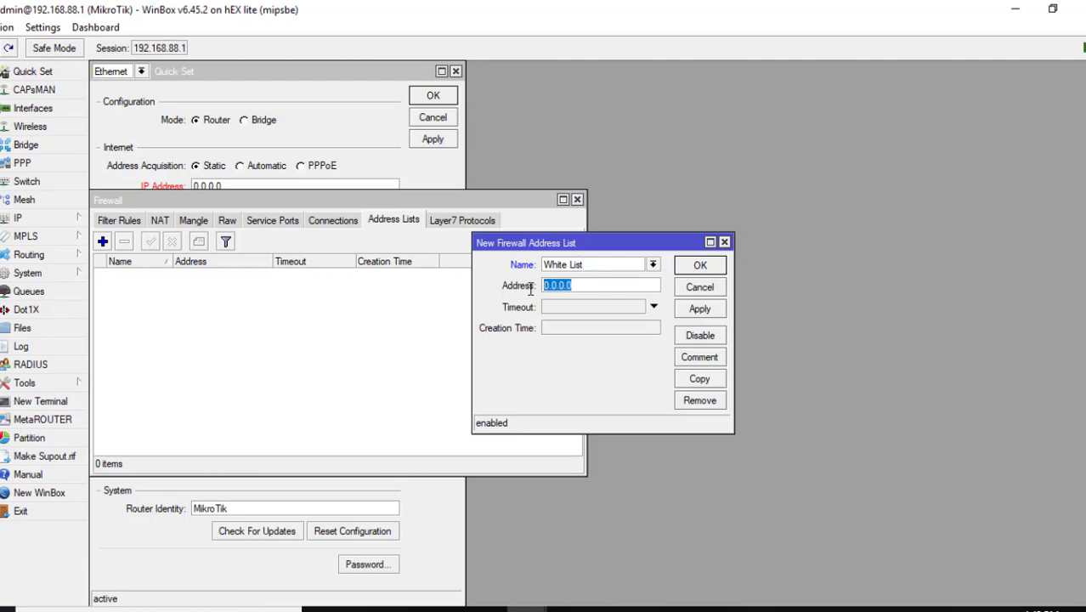
text(192.168.88.15)
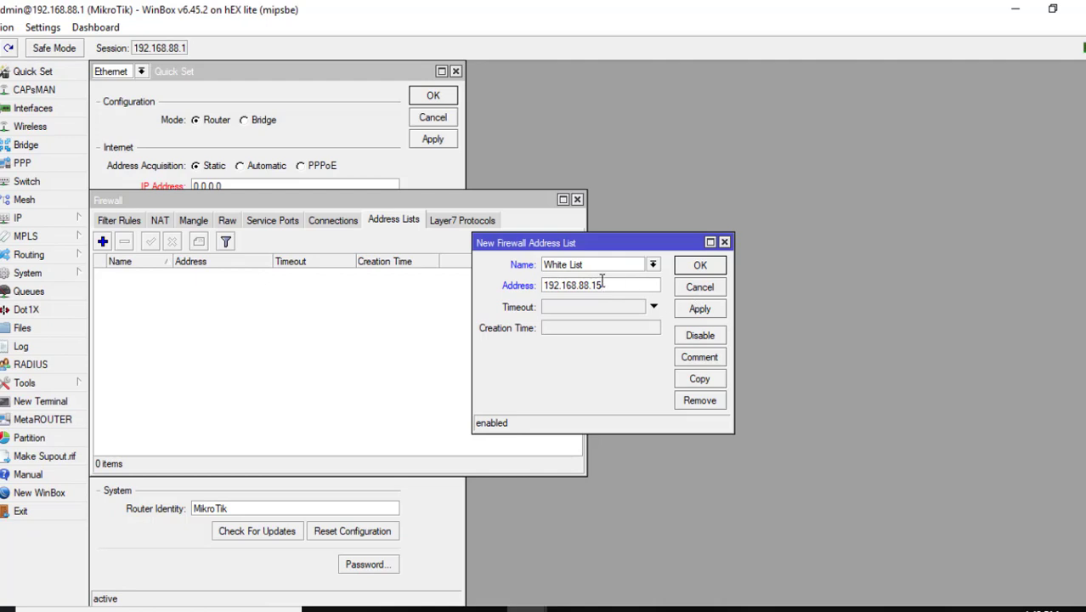
click(706, 313)
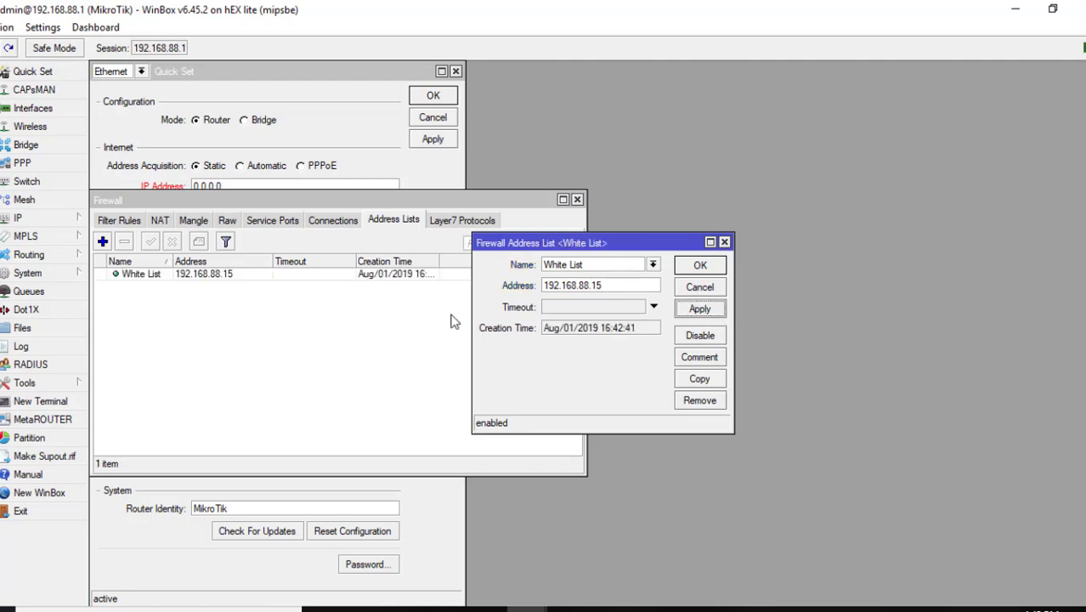
click(706, 264)
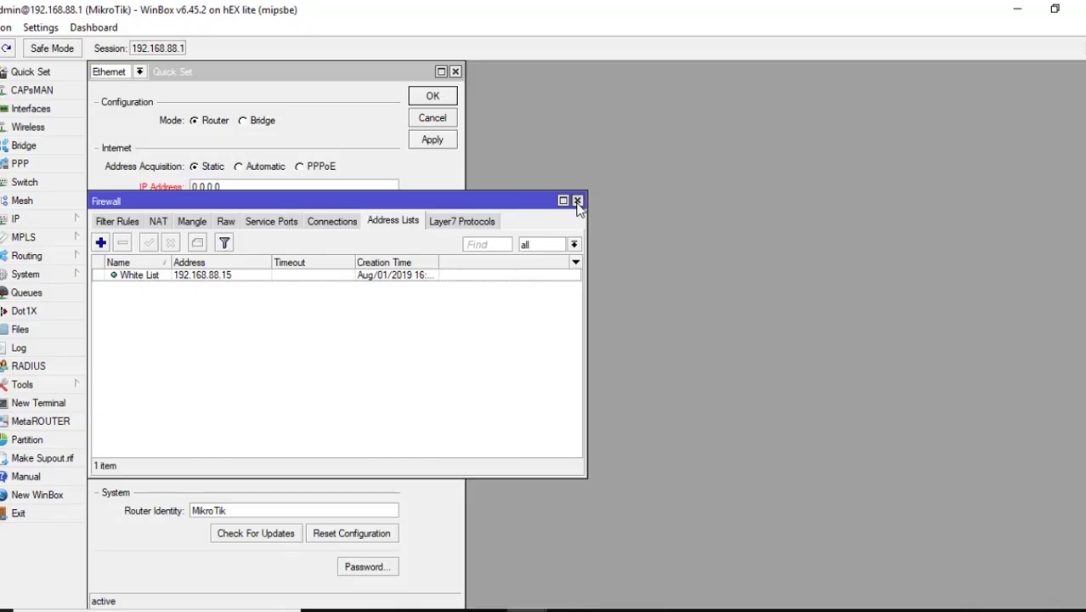
Step: Reopen the Firewall window on Filter Rules and scroll to the bottom of the list
click(582, 198)
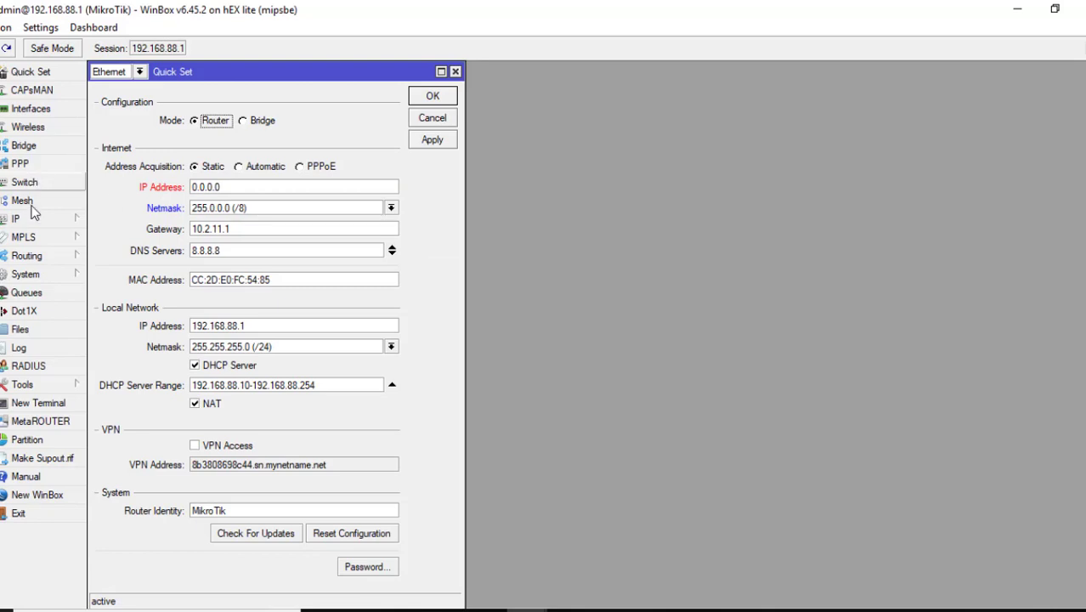
click(28, 223)
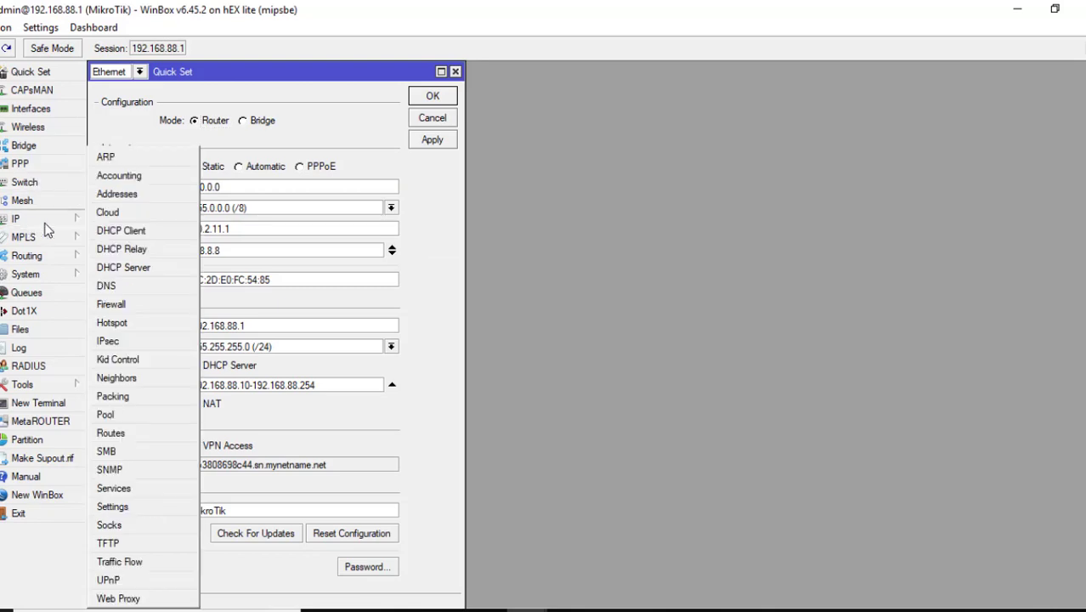
click(110, 304)
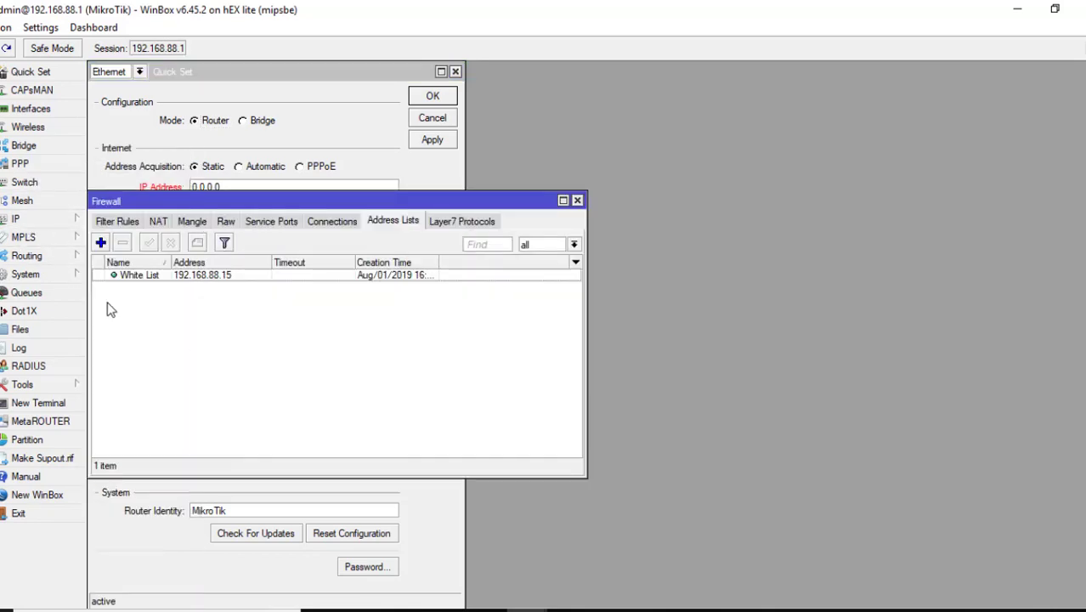
click(109, 221)
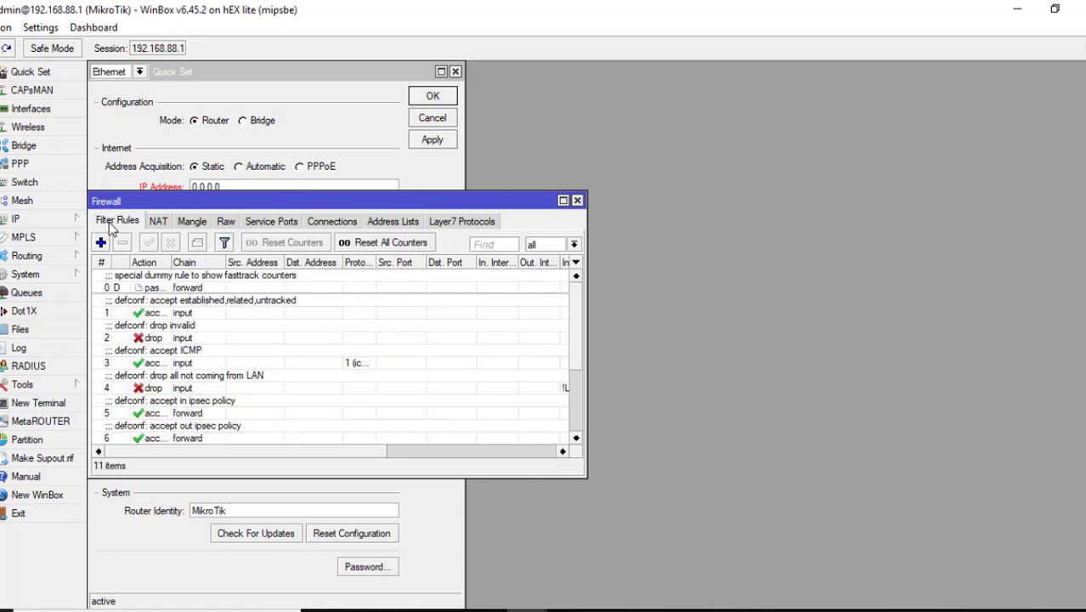
drag(575, 350, 583, 435)
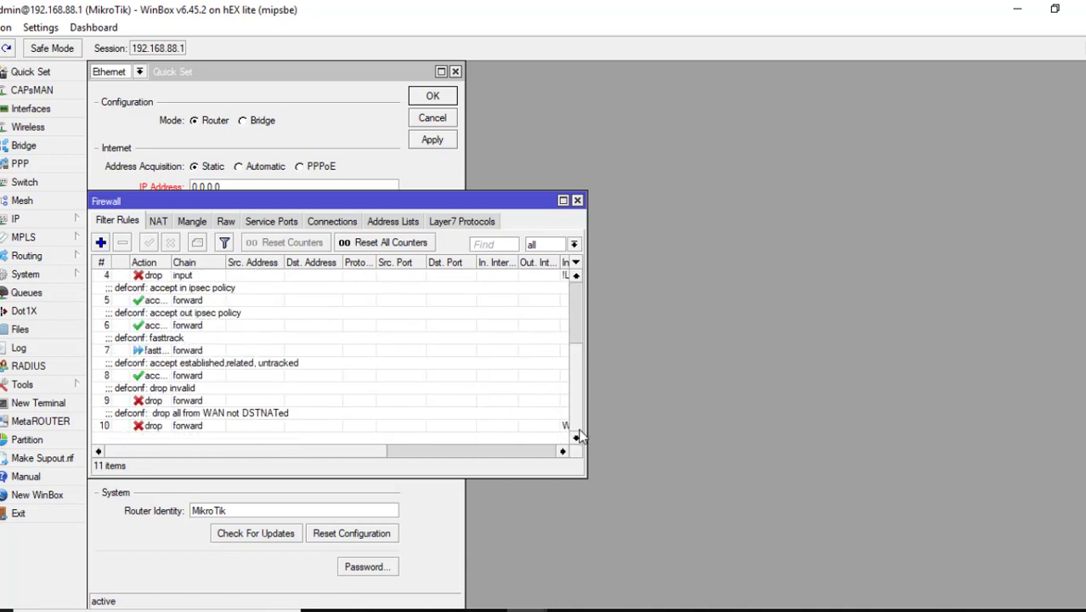
Step: Set rule 10's Src. Address List to negated (!) White List and apply it
double_click(192, 434)
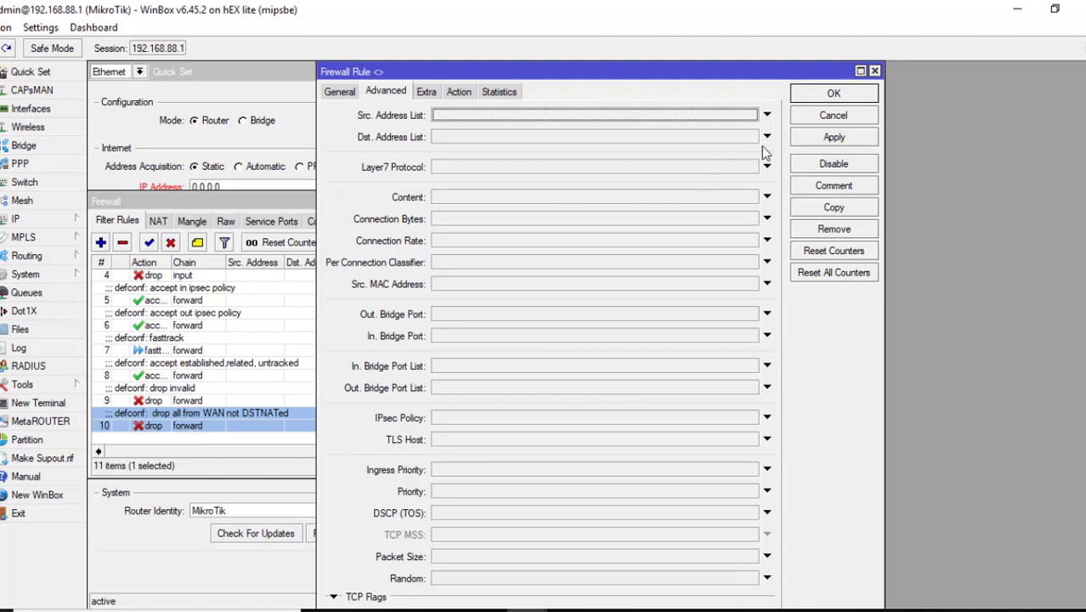
click(768, 117)
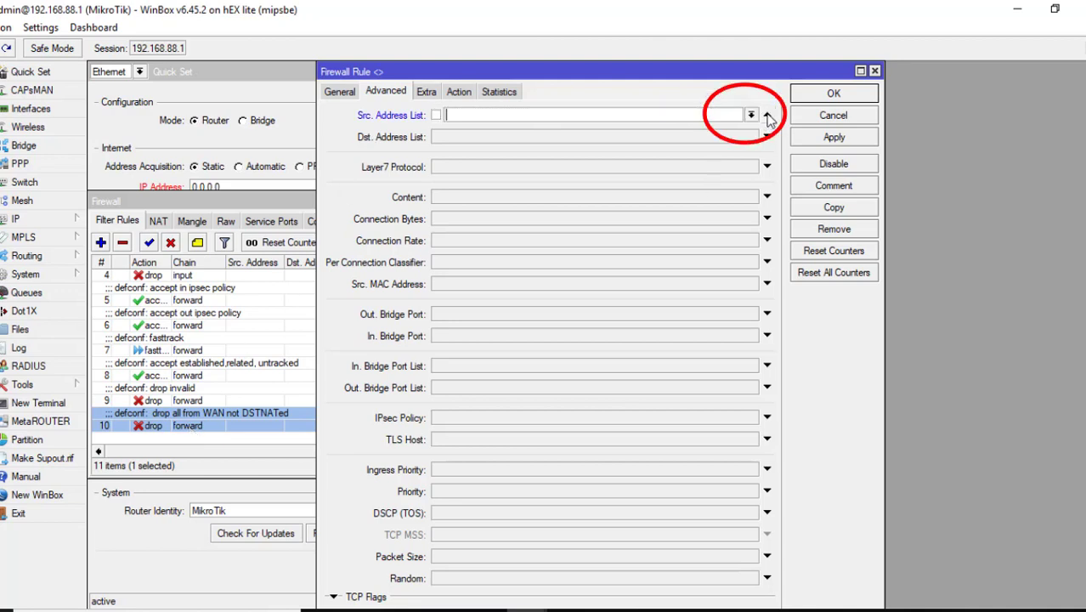
click(751, 115)
click(488, 133)
click(435, 117)
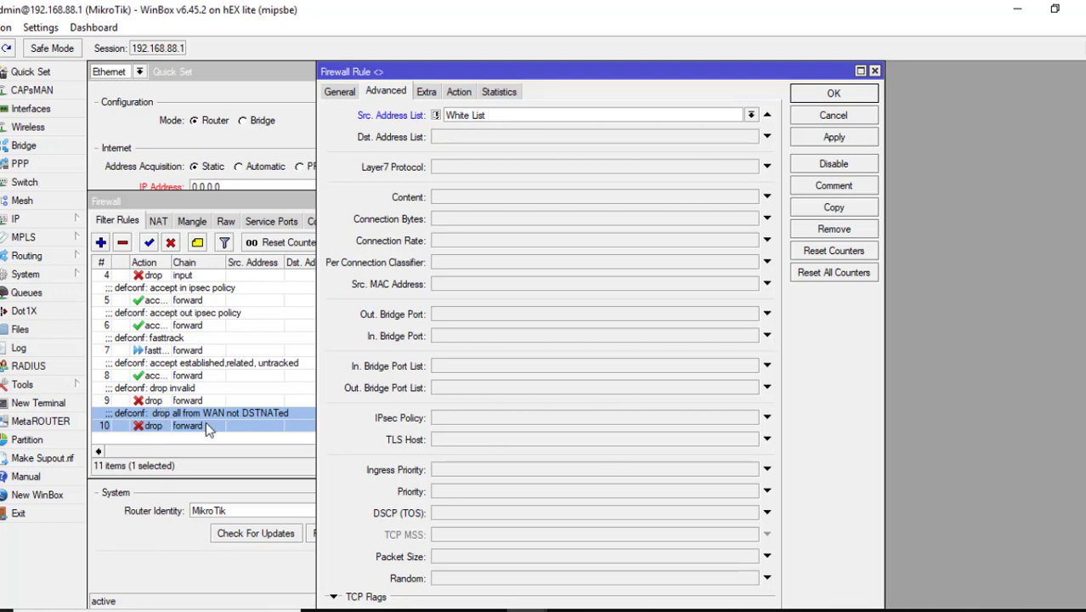
click(835, 139)
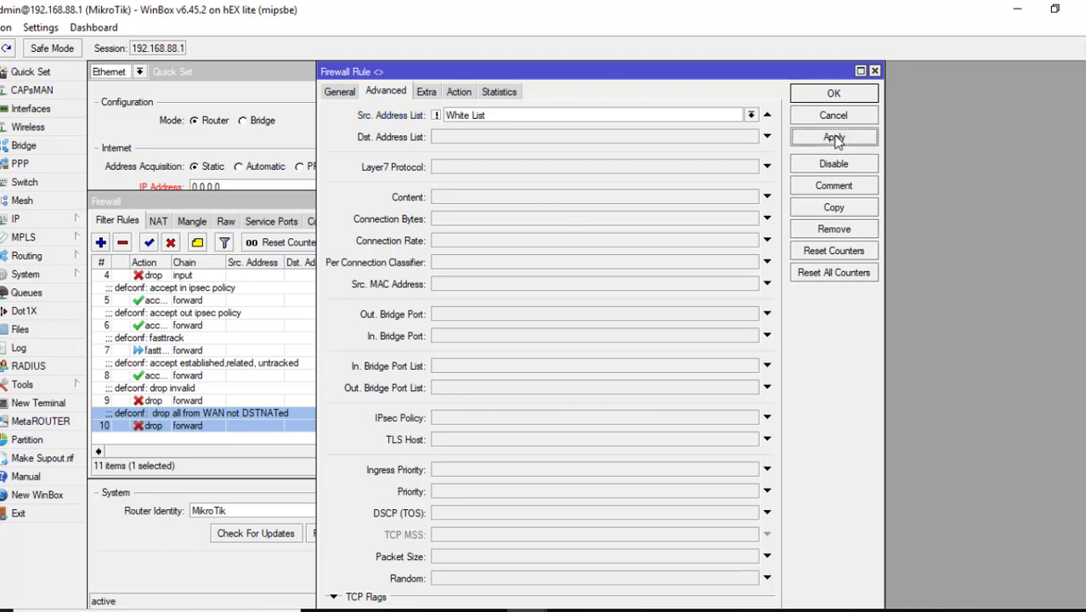
click(832, 94)
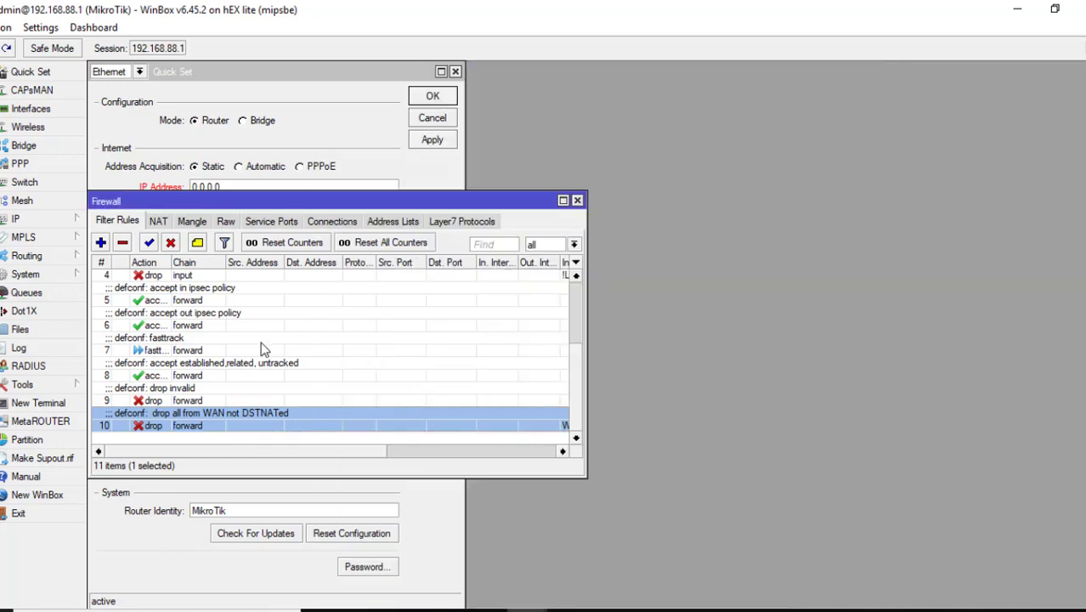
double_click(181, 406)
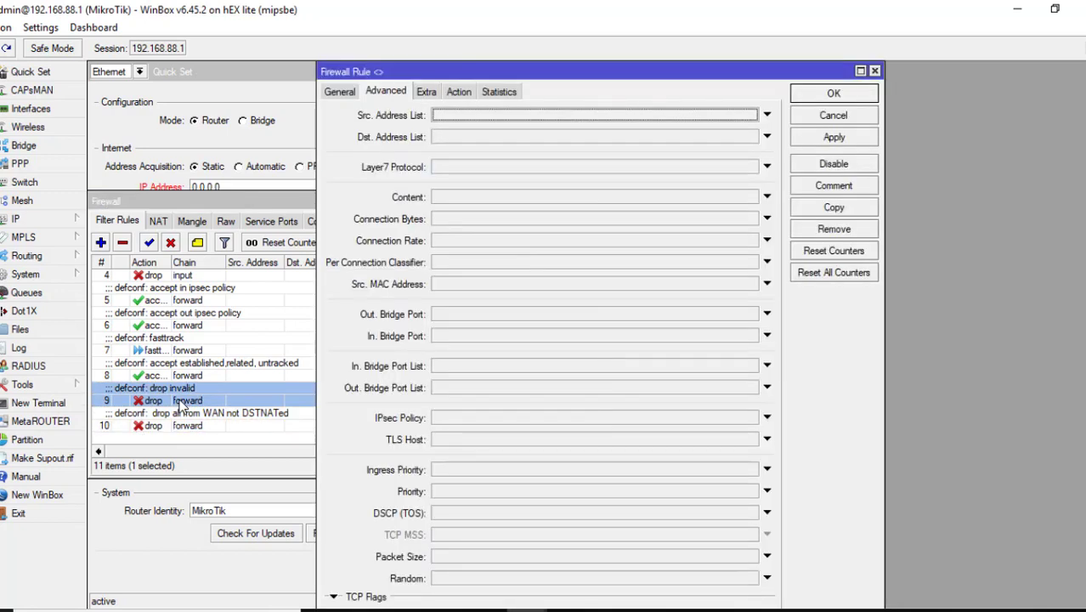
Step: Set rule 9 (drop invalid) Src. Address List to White List and apply
click(767, 115)
click(751, 116)
click(608, 129)
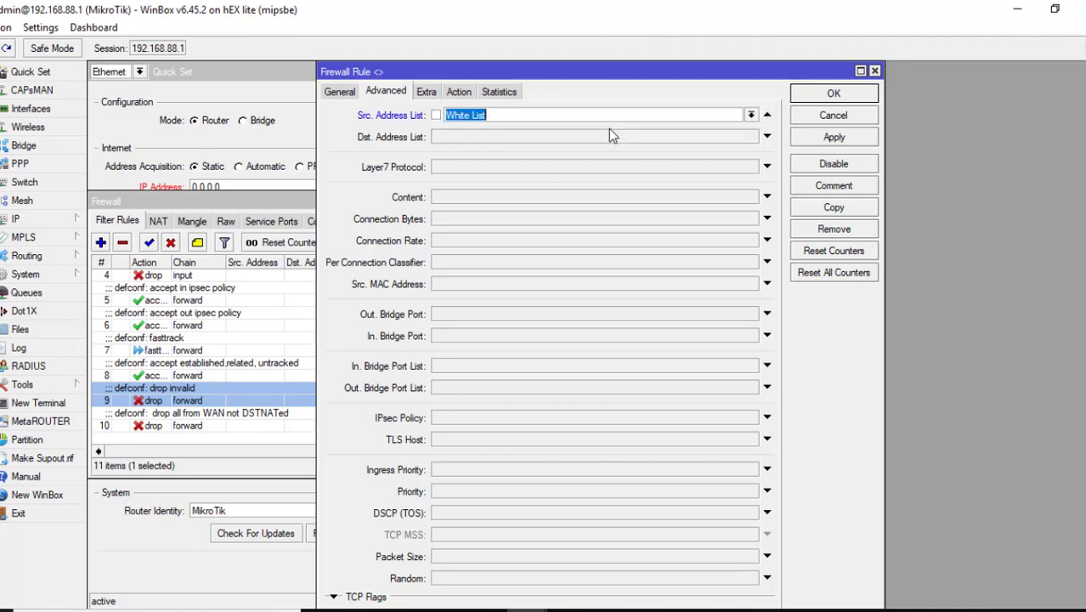
click(809, 135)
click(833, 94)
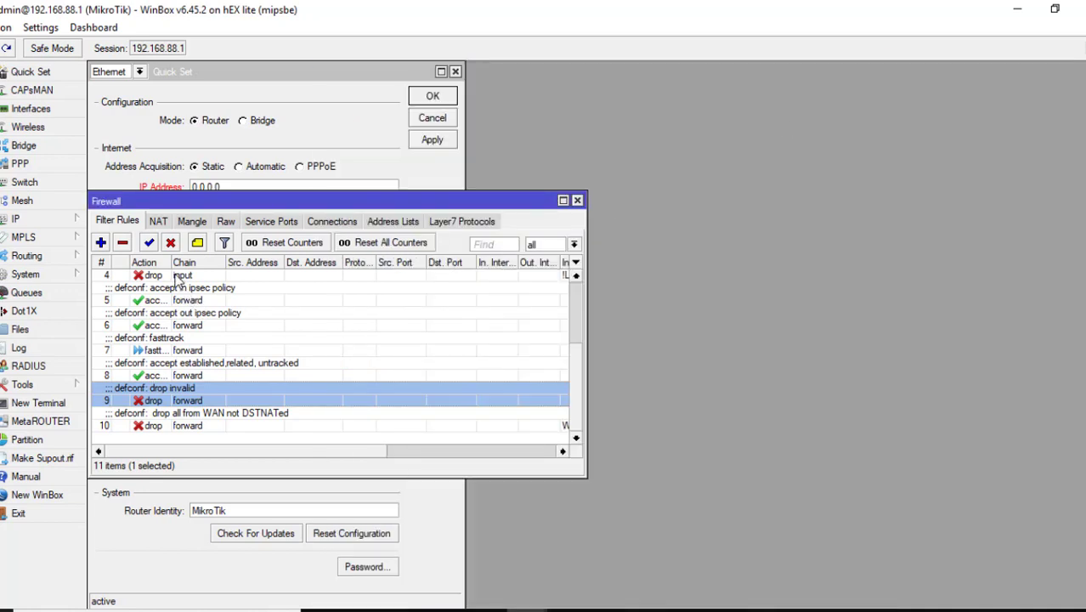
Step: Set rule 4 (drop input) Src. Address List to negated (!) White List and apply
double_click(180, 276)
click(766, 115)
click(751, 115)
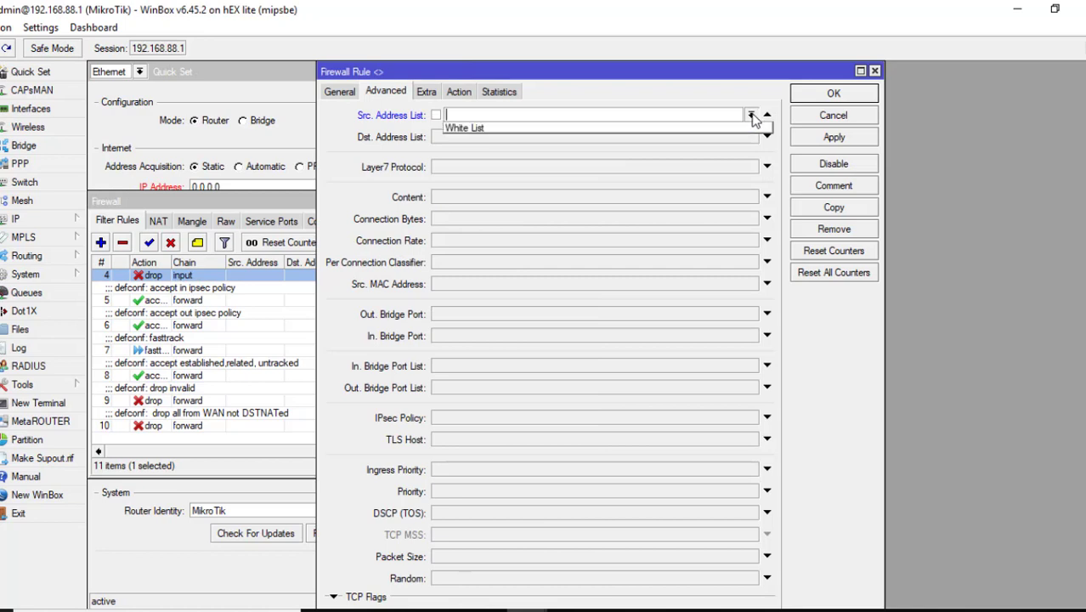
click(656, 127)
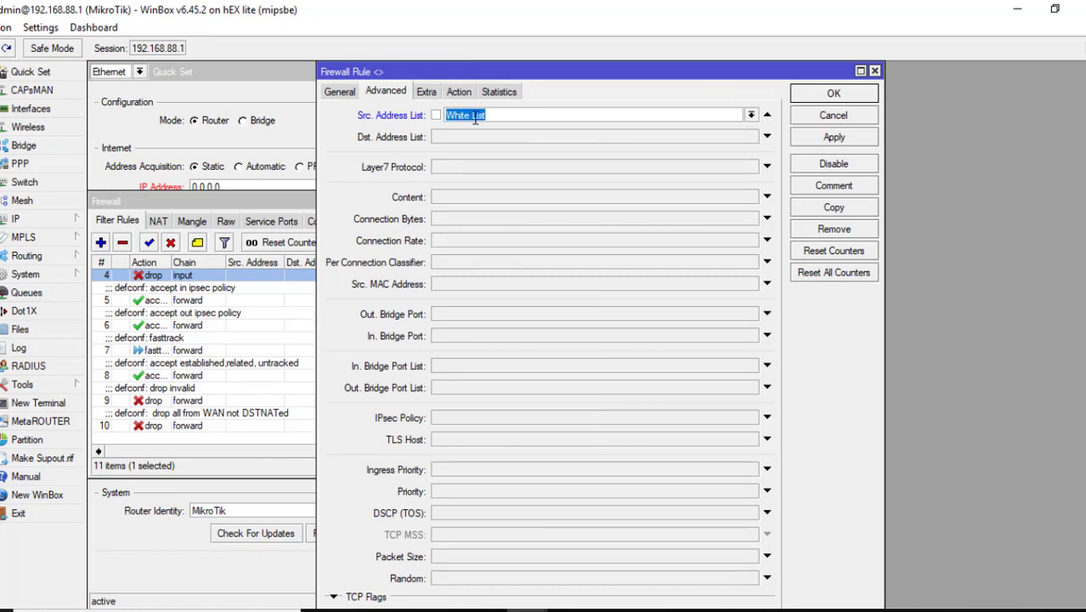
click(437, 119)
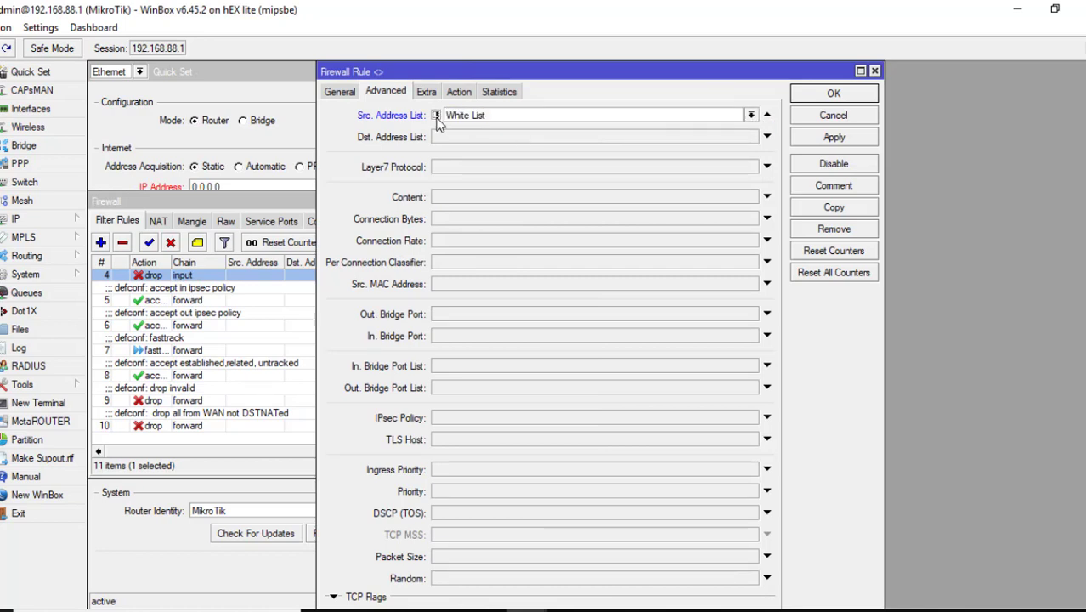
click(838, 138)
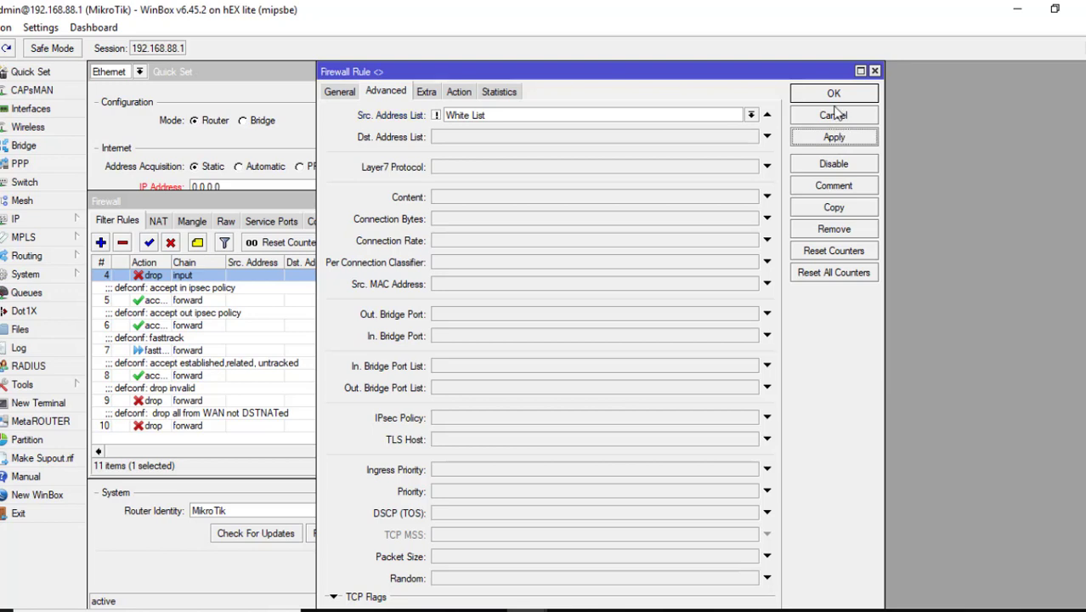
click(833, 95)
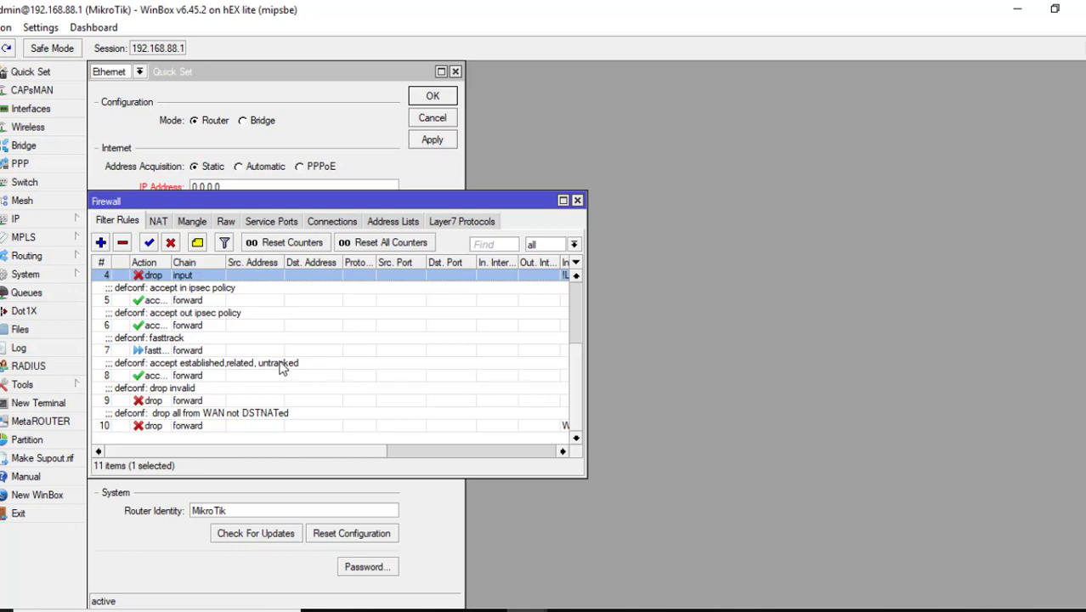
Step: Close the Firewall window to return to Quick Set
click(576, 201)
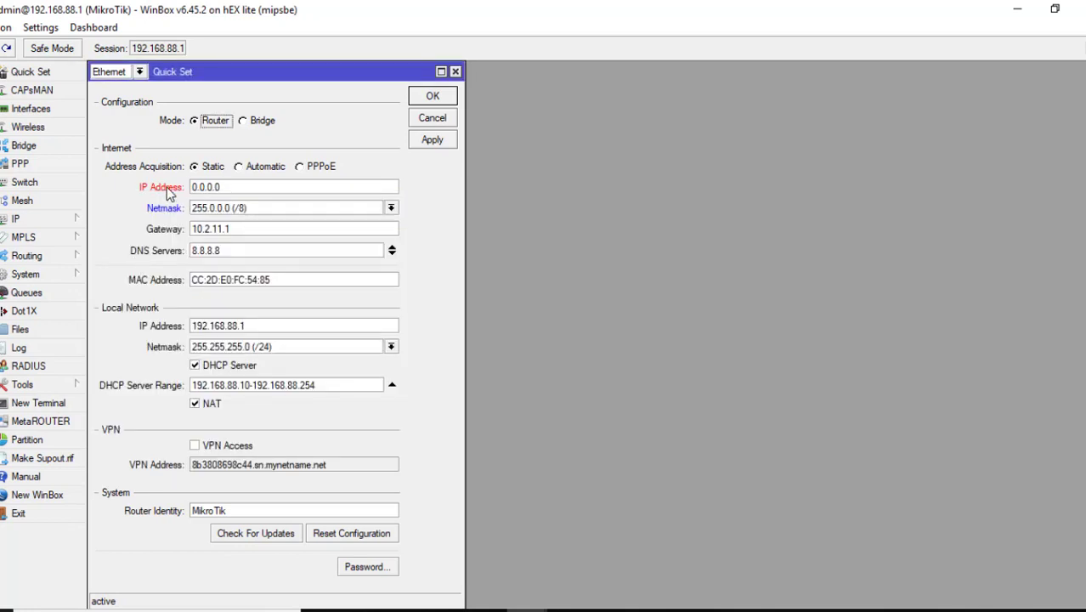